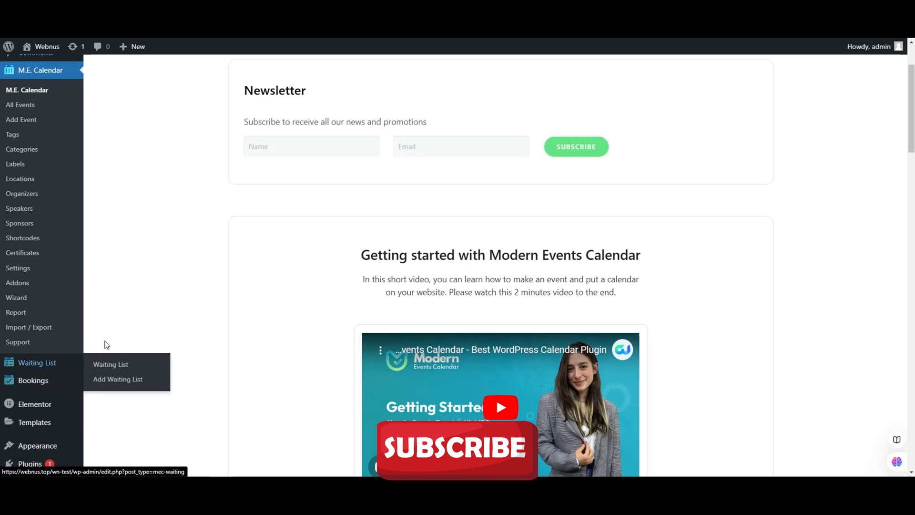
Open the Waiting List settings within the Booking section of the M.E. Calendar settings
{"action": "scroll", "coordinate": [140, 303], "scroll_direction": "up", "scroll_amount": 2}
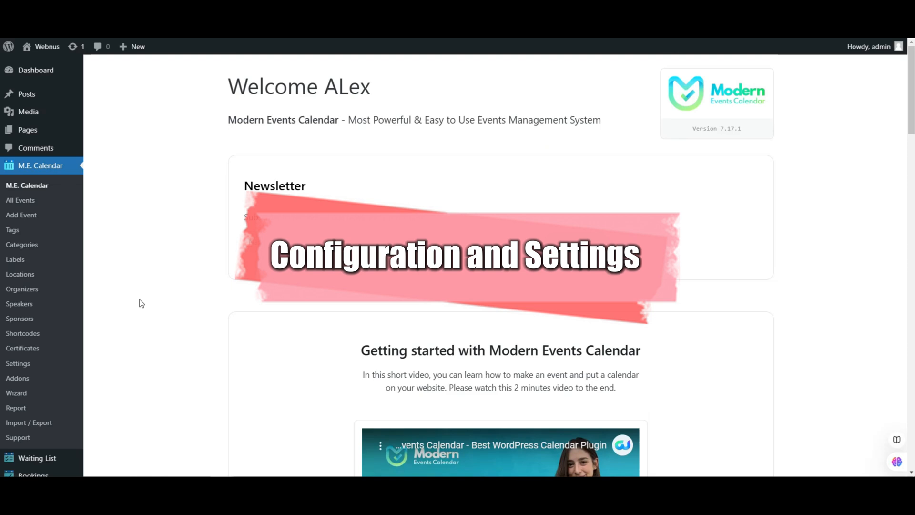
{"action": "left_click", "coordinate": [26, 364]}
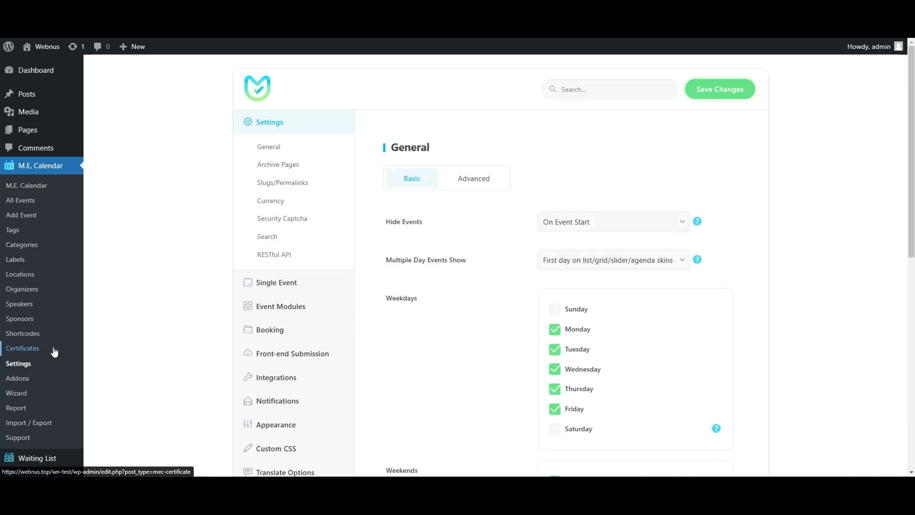
{"action": "mouse_move", "coordinate": [295, 295]}
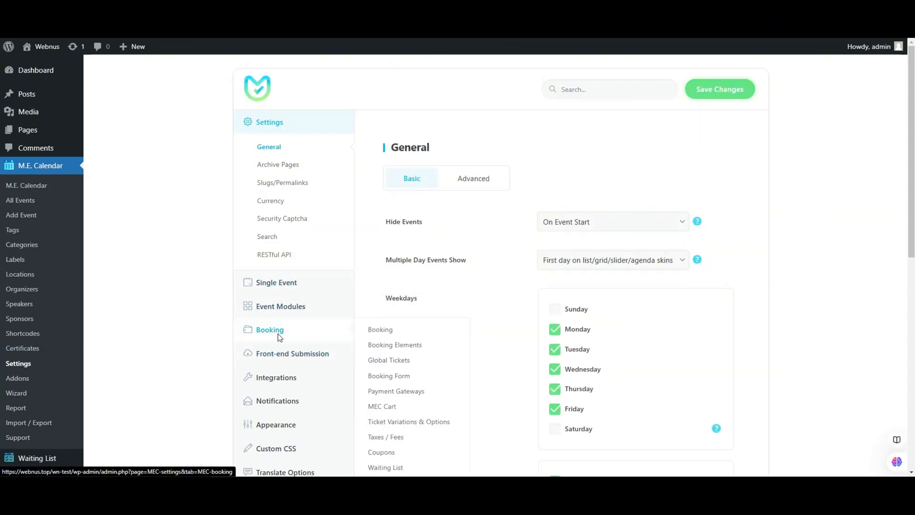
{"action": "scroll", "coordinate": [276, 296], "scroll_direction": "down", "scroll_amount": 3}
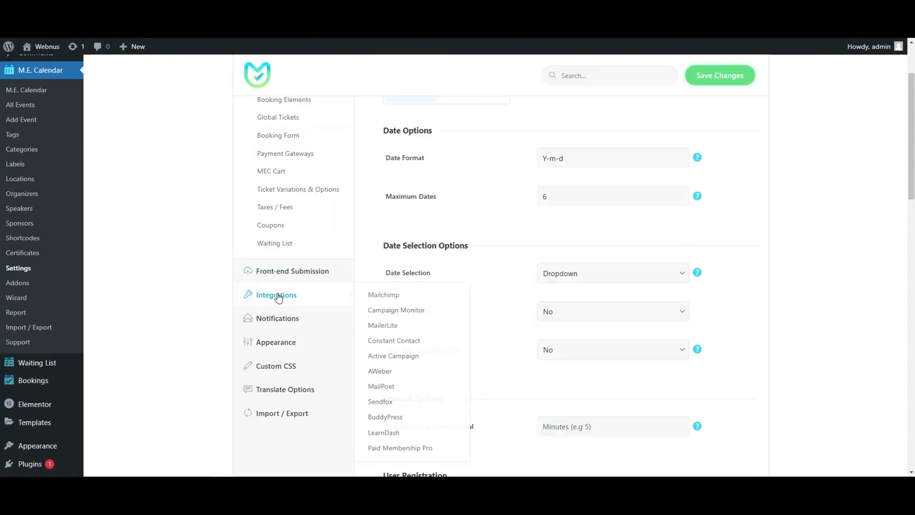
{"action": "left_click", "coordinate": [276, 246]}
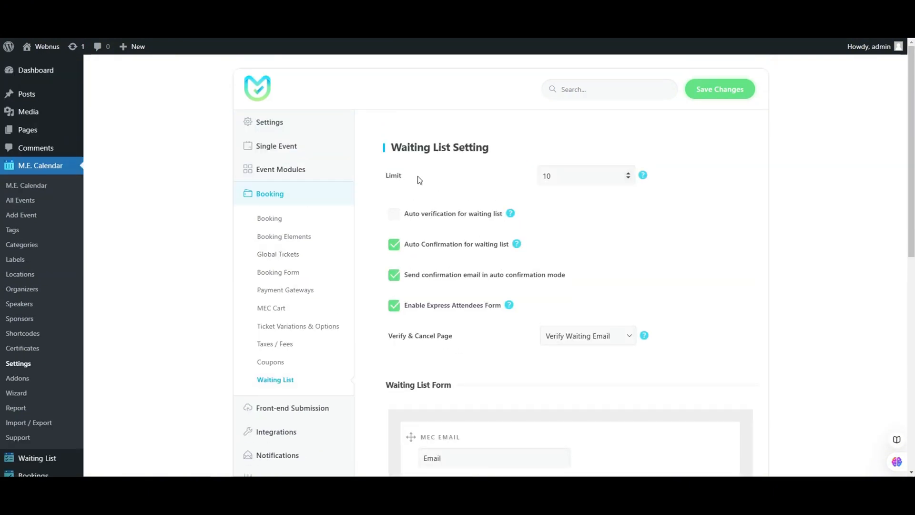
Set the waiting list limit to 10 and enable auto verification for the waiting list
{"action": "left_click", "coordinate": [556, 174]}
{"action": "key", "text": "BackSpace"}
{"action": "key", "text": "BackSpace"}
{"action": "type", "text": "10"}
{"action": "left_click", "coordinate": [452, 217]}
Review the available Verify & Cancel pages and highlight the [waiting_notif_page] shortcode in that setting's help text
{"action": "left_click", "coordinate": [593, 339]}
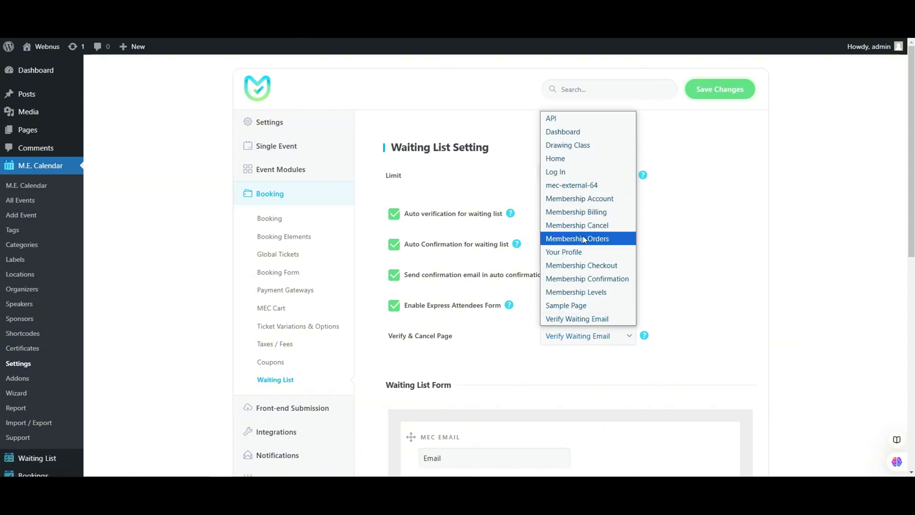
{"action": "left_click", "coordinate": [595, 351]}
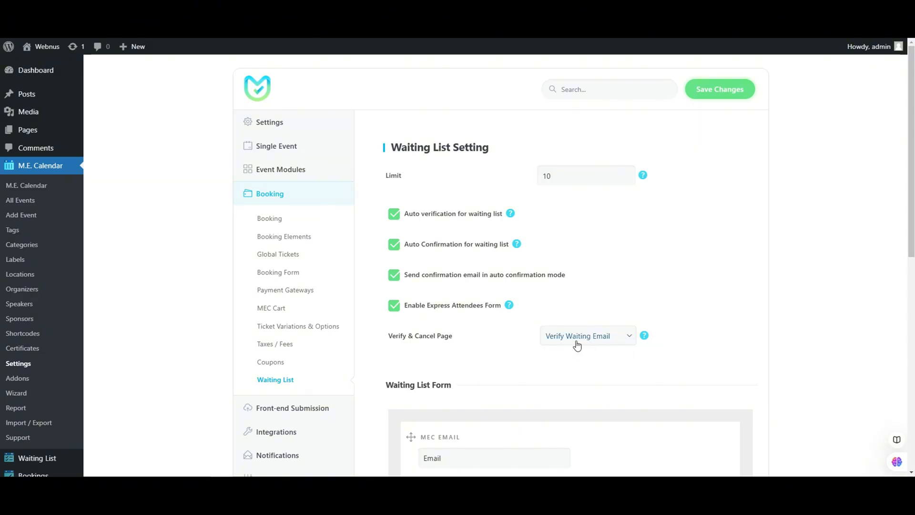
{"action": "mouse_move", "coordinate": [645, 336]}
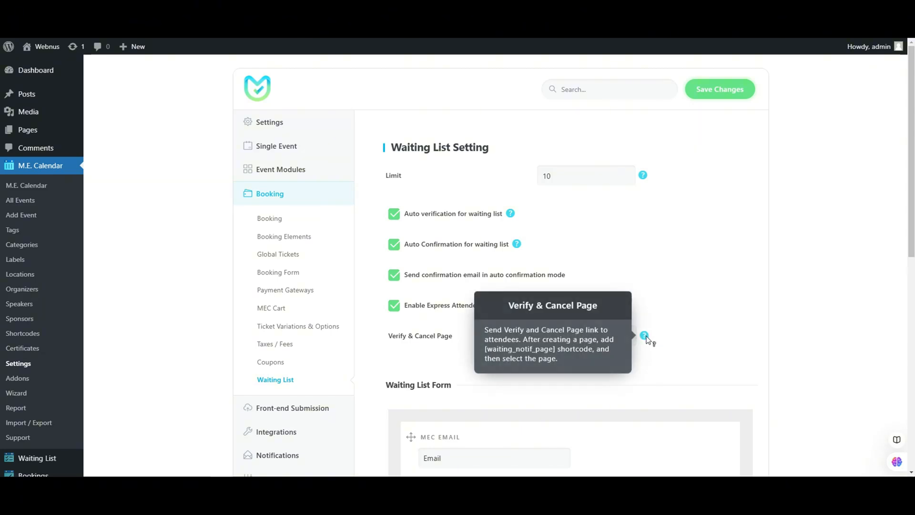
{"action": "left_click_drag", "start_coordinate": [483, 352], "coordinate": [556, 353]}
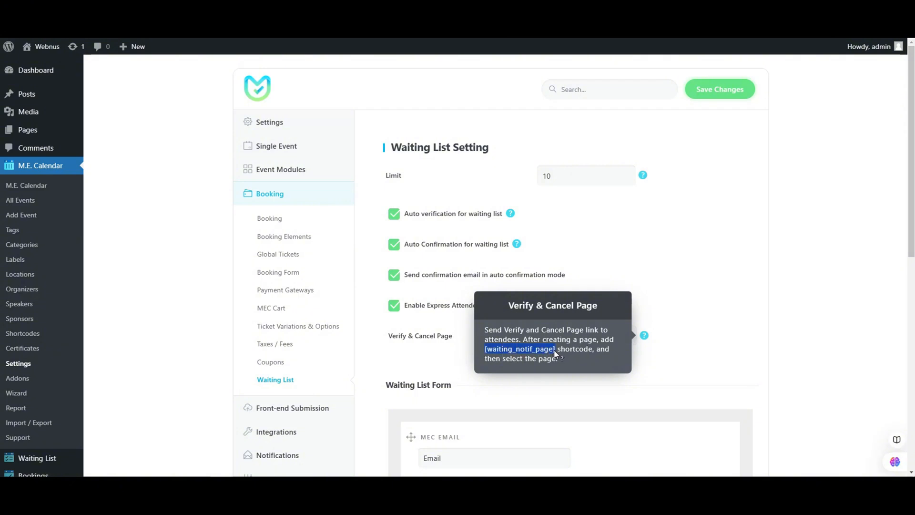
Review the auto verification option and the Waiting List Form fields, keeping auto verification enabled, and save the settings
{"action": "left_click", "coordinate": [397, 215]}
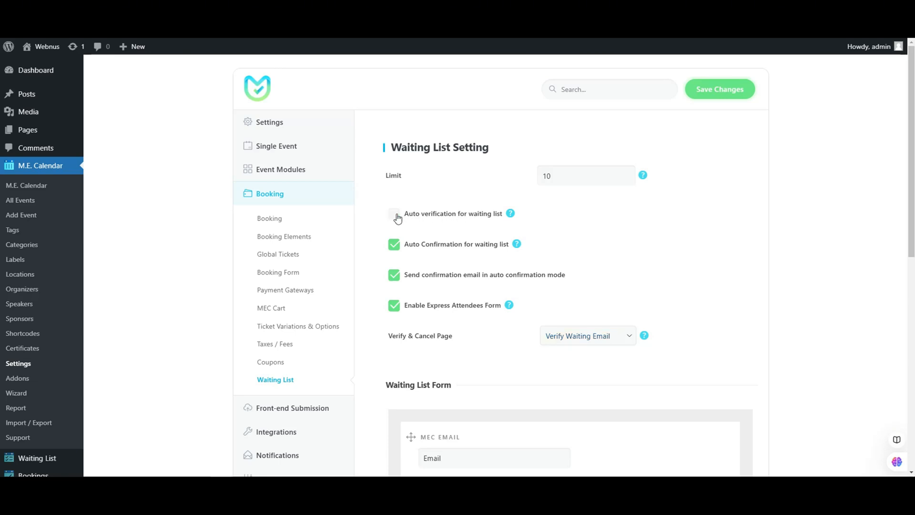
{"action": "left_click", "coordinate": [397, 218]}
{"action": "scroll", "coordinate": [484, 314], "scroll_direction": "down", "scroll_amount": 3}
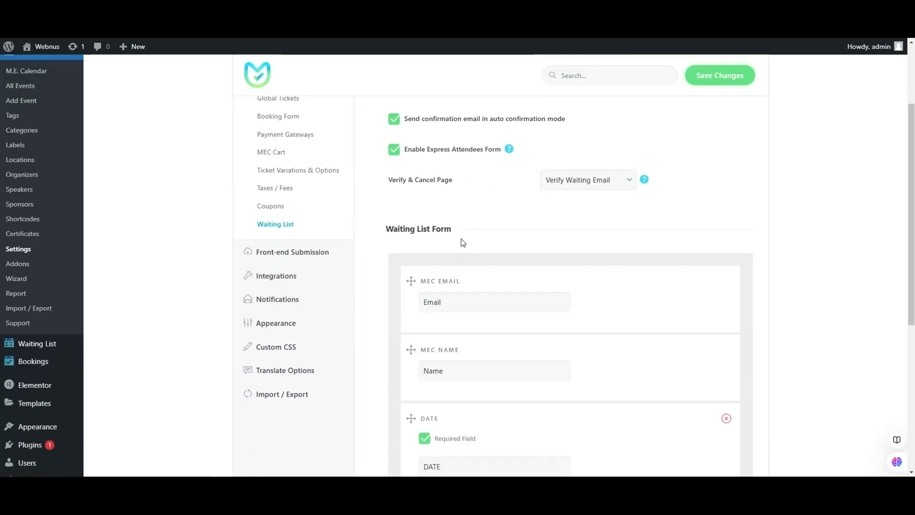
{"action": "scroll", "coordinate": [461, 243], "scroll_direction": "down", "scroll_amount": 3}
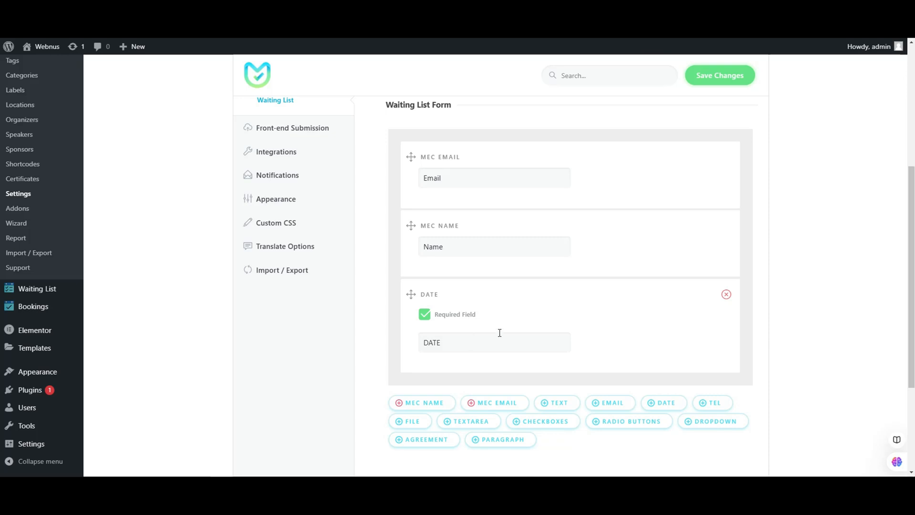
{"action": "left_click", "coordinate": [705, 77]}
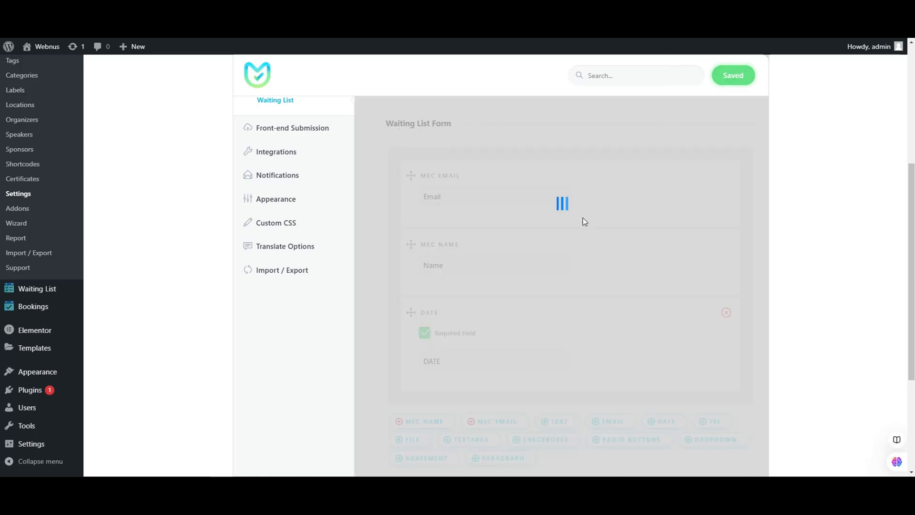
{"action": "scroll", "coordinate": [513, 253], "scroll_direction": "up", "scroll_amount": 2}
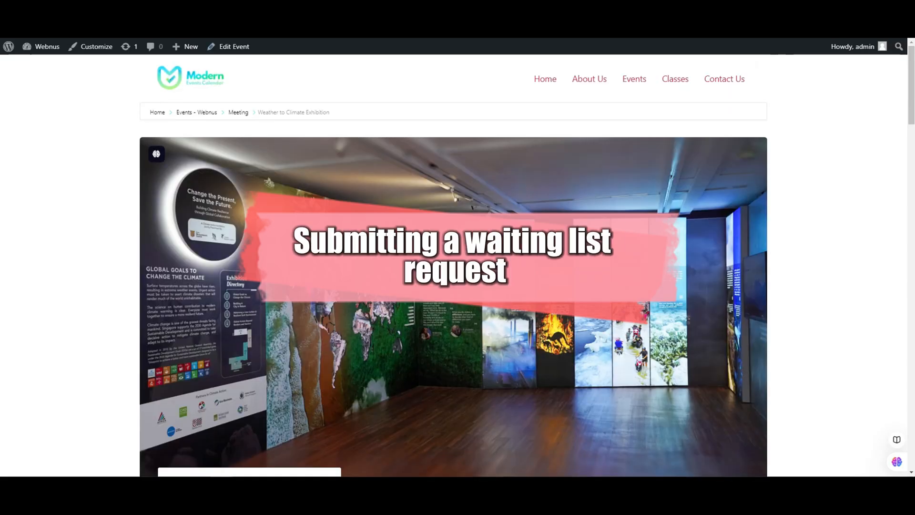
Start a waiting list registration for 2 entries of Ticket 1 on the Weather to Climate Exhibition event page
{"action": "scroll", "coordinate": [453, 265], "scroll_direction": "down", "scroll_amount": 12}
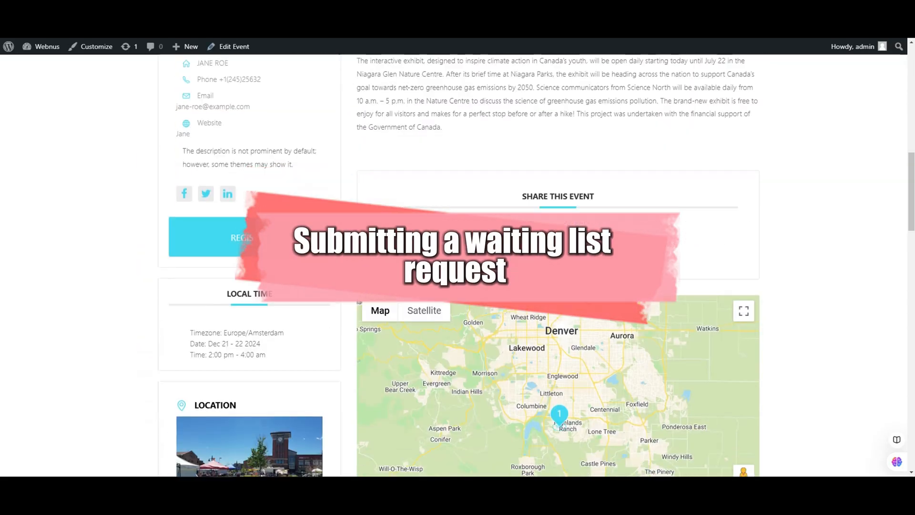
{"action": "scroll", "coordinate": [444, 239], "scroll_direction": "down", "scroll_amount": 15}
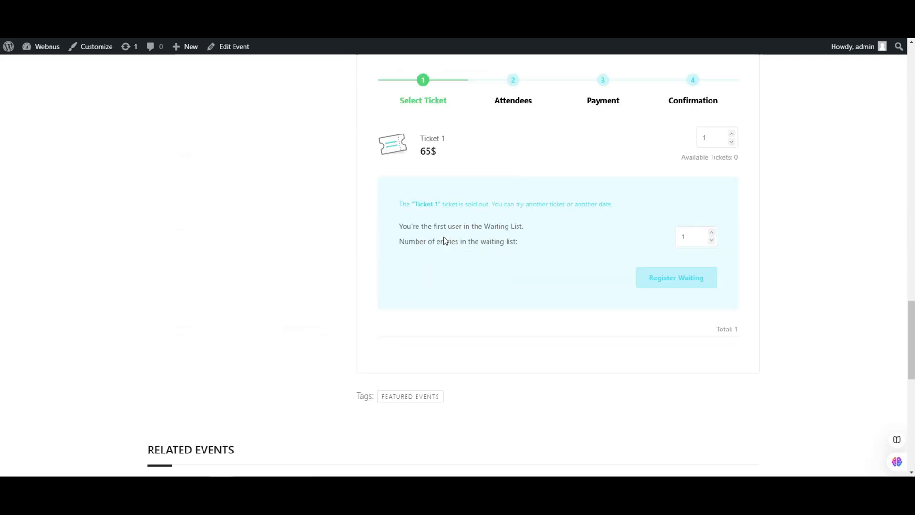
{"action": "scroll", "coordinate": [532, 163], "scroll_direction": "up", "scroll_amount": 1}
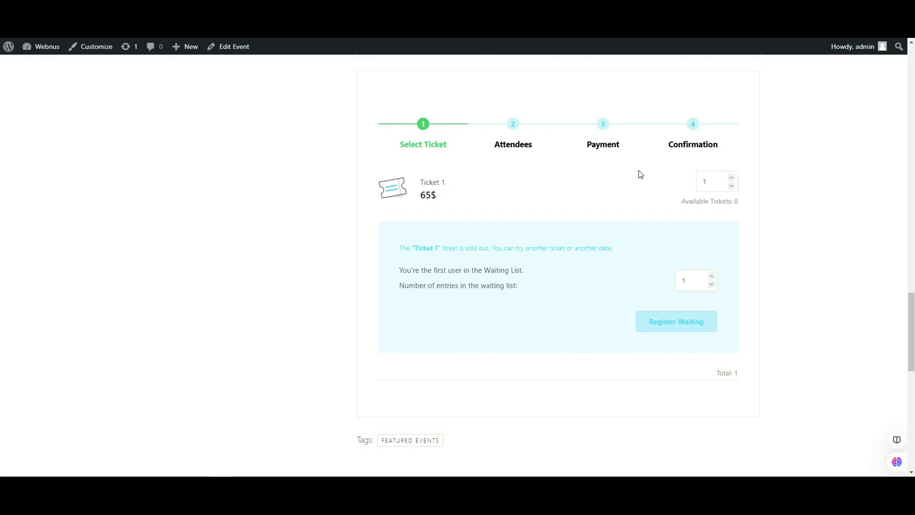
{"action": "left_click", "coordinate": [714, 276]}
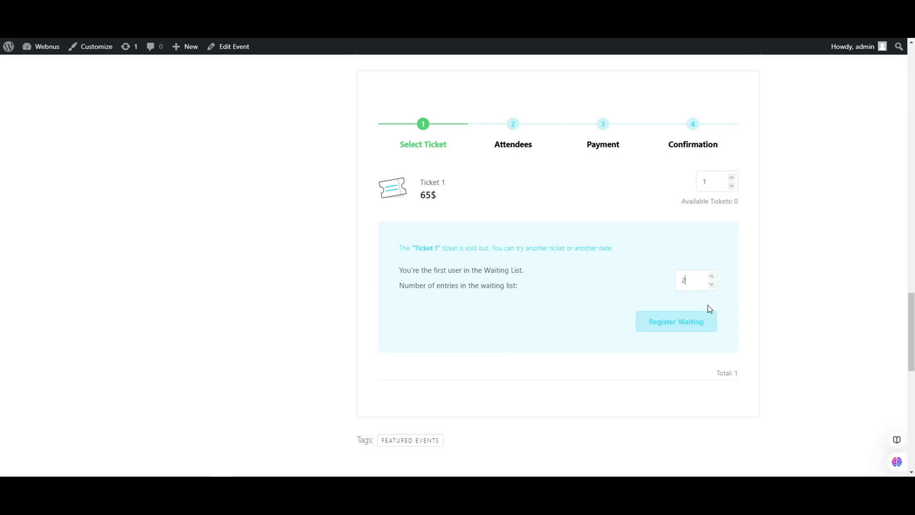
{"action": "left_click", "coordinate": [696, 332]}
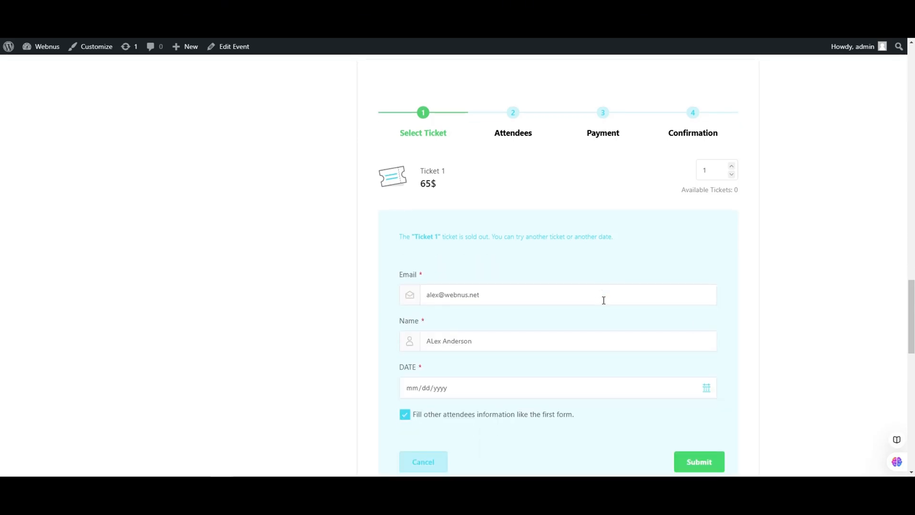
Turn off filling other attendees' information like the first form to view the second attendee's fields, and turn it back on
{"action": "scroll", "coordinate": [603, 300], "scroll_direction": "down", "scroll_amount": 2}
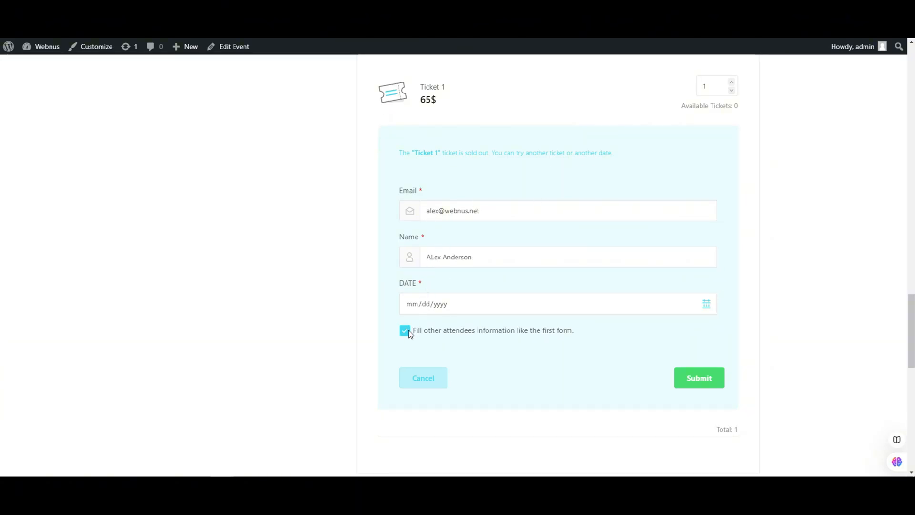
{"action": "left_click", "coordinate": [406, 331]}
{"action": "scroll", "coordinate": [409, 334], "scroll_direction": "down", "scroll_amount": 2}
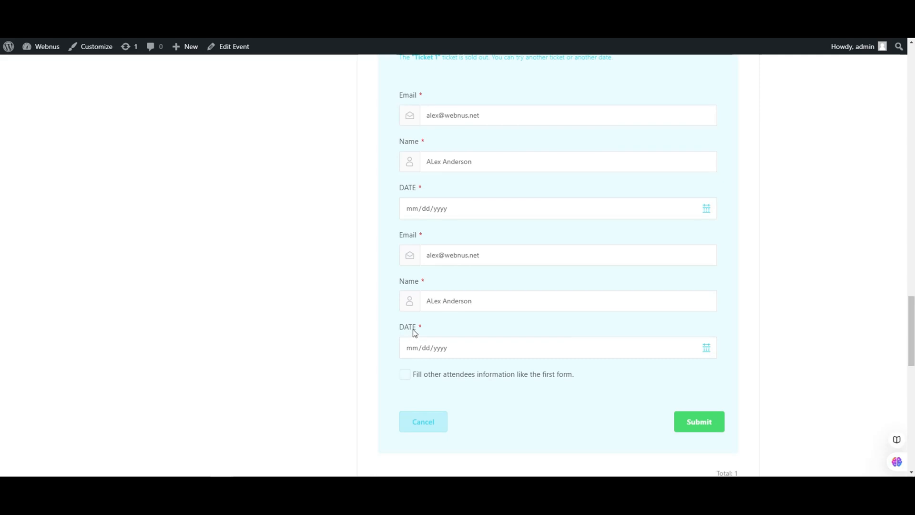
{"action": "left_click", "coordinate": [406, 374]}
{"action": "scroll", "coordinate": [450, 347], "scroll_direction": "up", "scroll_amount": 1}
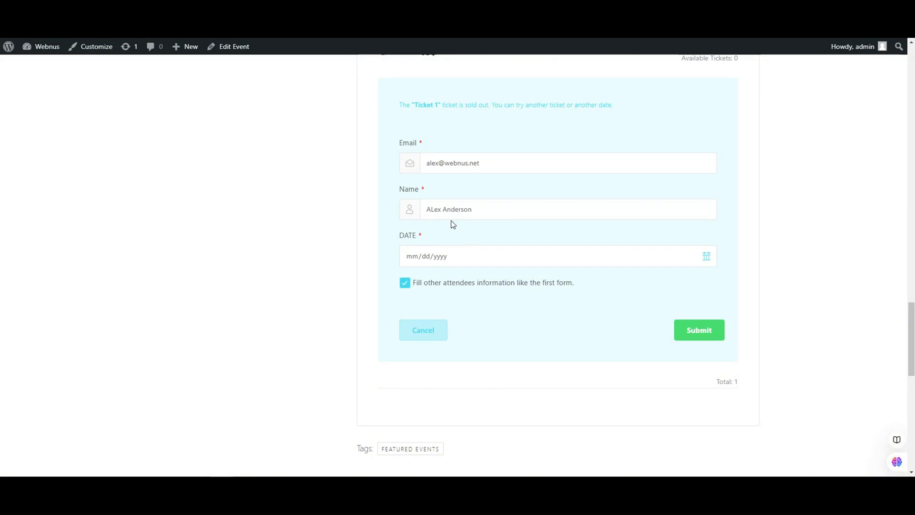
Submit the waiting list request with 2 appended to the attendee's name and the DATE field set to December 20, 2024
{"action": "left_click", "coordinate": [476, 210]}
{"action": "type", "text": "2"}
{"action": "left_click", "coordinate": [543, 258]}
{"action": "left_click", "coordinate": [707, 256]}
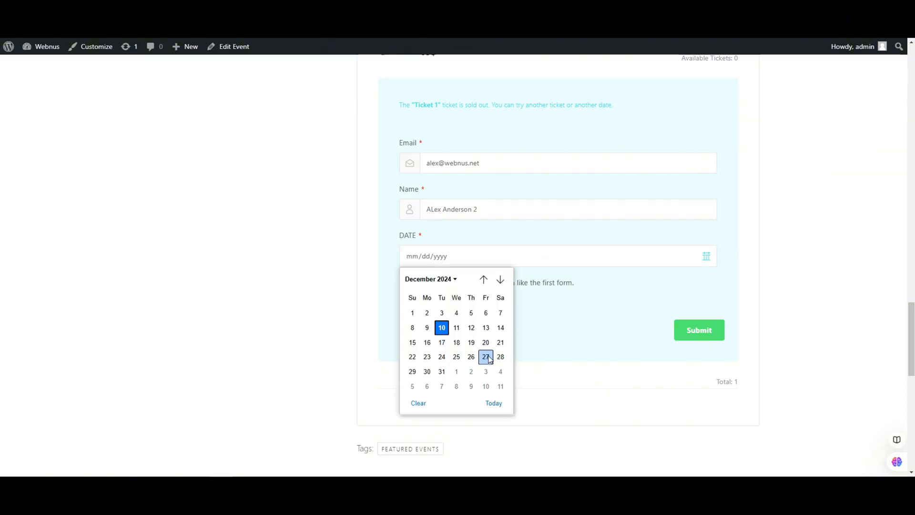
{"action": "left_click", "coordinate": [486, 342]}
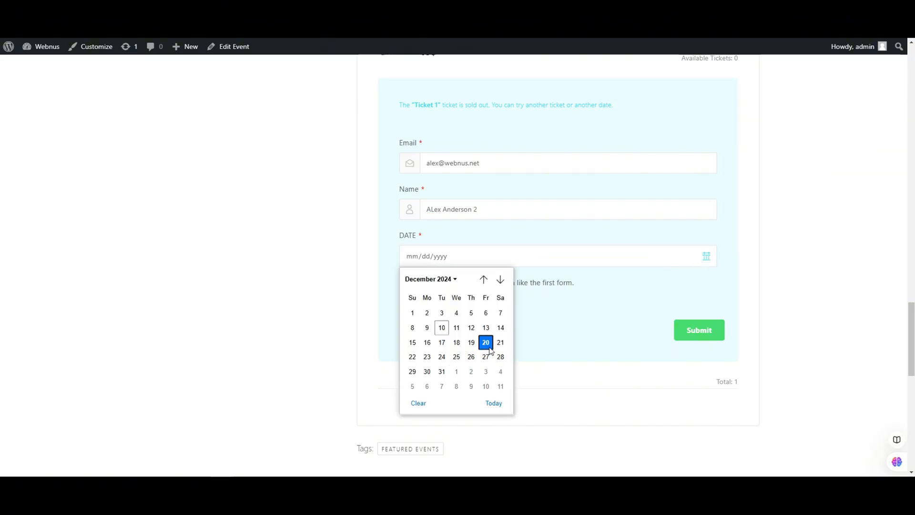
{"action": "left_click", "coordinate": [702, 332]}
Open the Waiting List entries in the site's admin area to check the submitted request
{"action": "scroll", "coordinate": [567, 298], "scroll_direction": "up", "scroll_amount": 2}
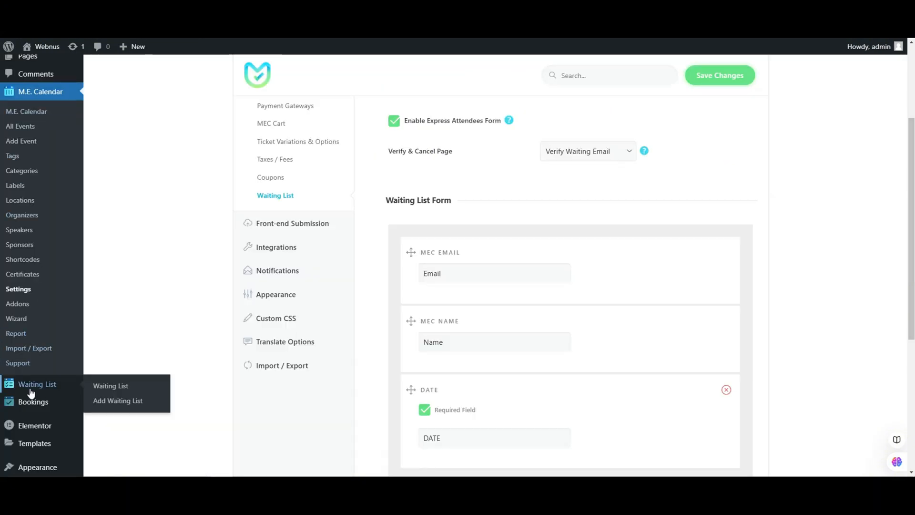
{"action": "left_click", "coordinate": [46, 388]}
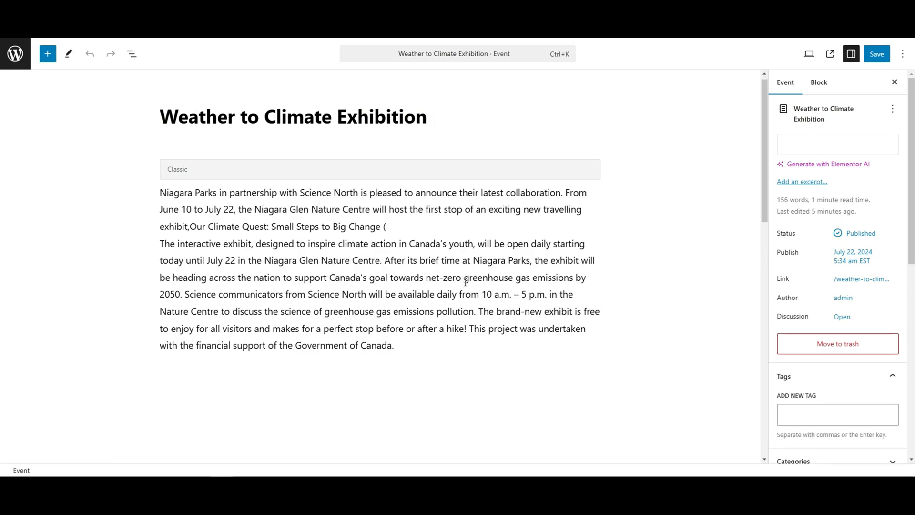
Set the number of available Ticket 1 tickets to 10 for the Weather to Climate Exhibition event and save the event
{"action": "scroll", "coordinate": [466, 285], "scroll_direction": "down", "scroll_amount": 9}
{"action": "scroll", "coordinate": [161, 319], "scroll_direction": "down", "scroll_amount": 6}
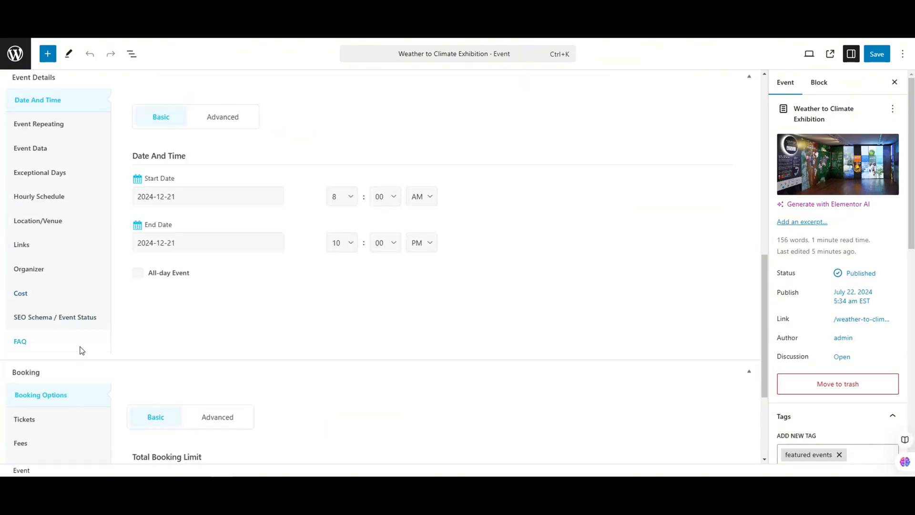
{"action": "left_click", "coordinate": [68, 266]}
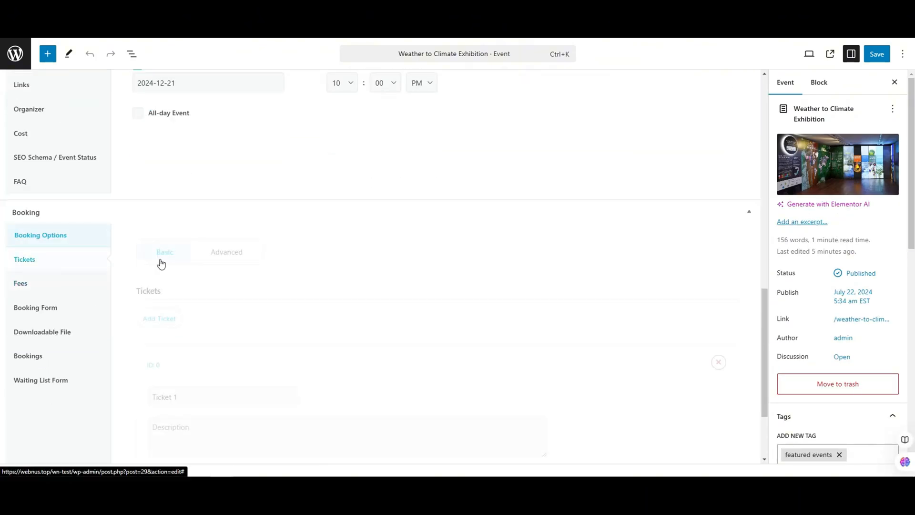
{"action": "scroll", "coordinate": [315, 271], "scroll_direction": "down", "scroll_amount": 3}
{"action": "left_click_drag", "start_coordinate": [187, 391], "coordinate": [140, 392]}
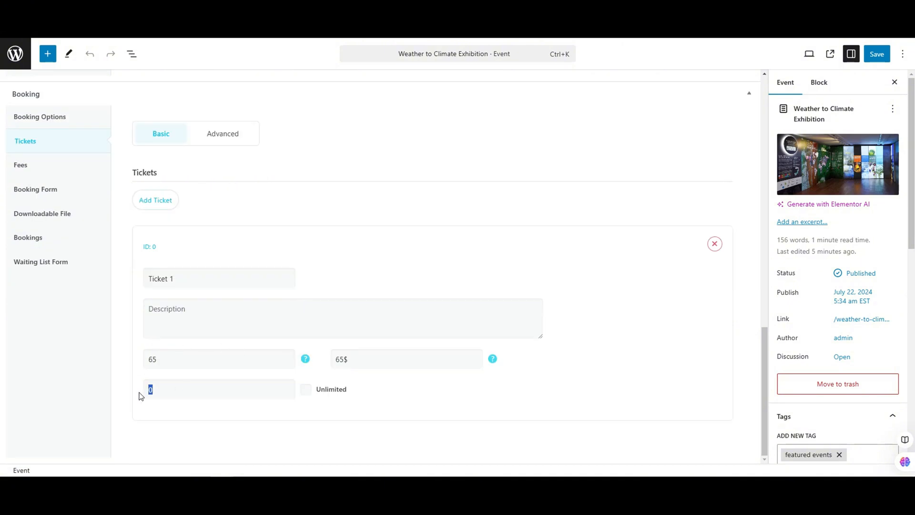
{"action": "type", "text": "10"}
{"action": "left_click", "coordinate": [876, 56]}
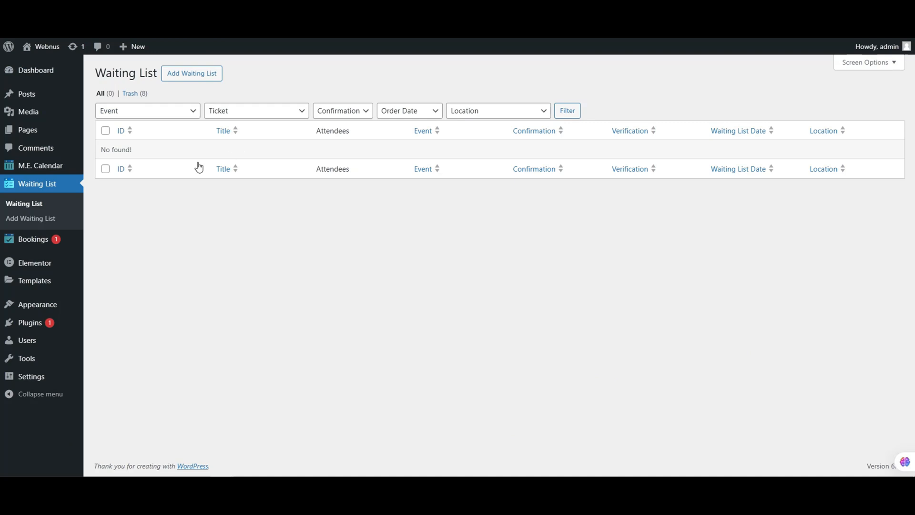
Open the Bookings list and examine the payment method of the newest Weather to Climate Exhibition booking
{"action": "left_click", "coordinate": [39, 248]}
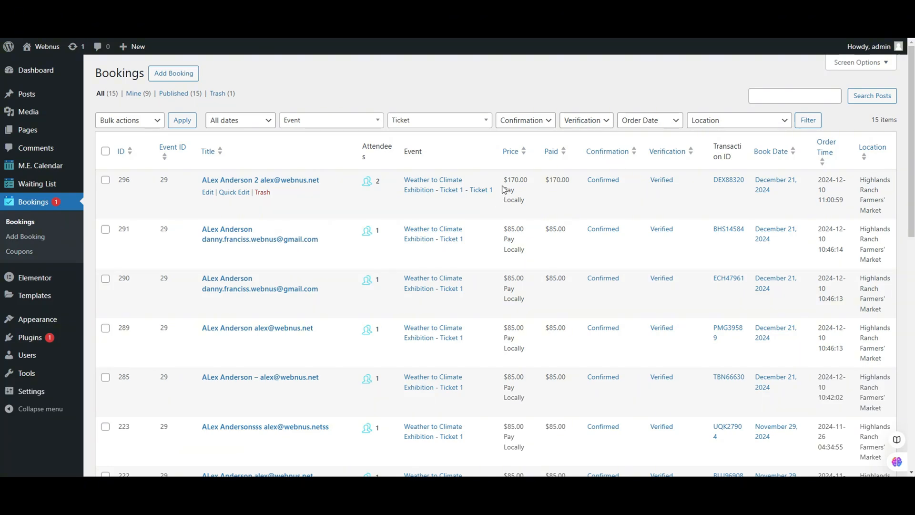
{"action": "left_click_drag", "start_coordinate": [505, 190], "coordinate": [527, 204]}
{"action": "left_click", "coordinate": [517, 201]}
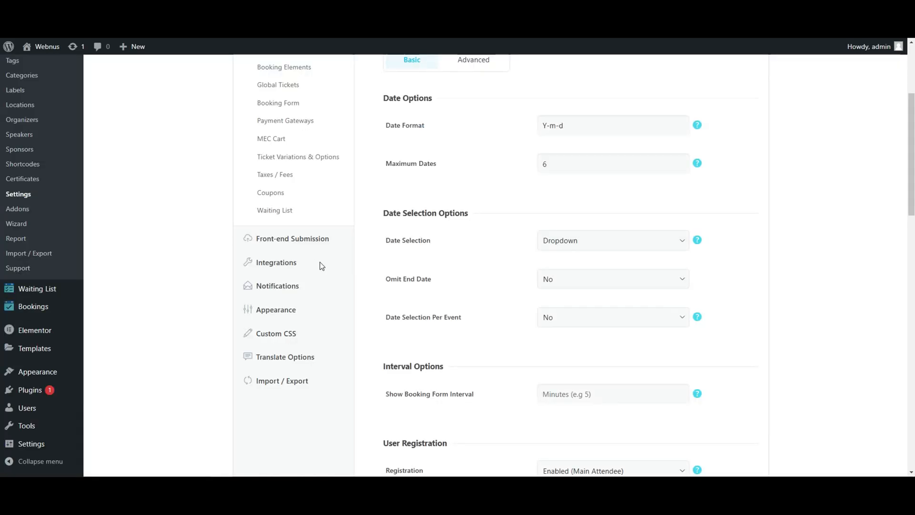
Return to the Waiting List settings in the M.E. Calendar booking configuration
{"action": "scroll", "coordinate": [319, 265], "scroll_direction": "up", "scroll_amount": 3}
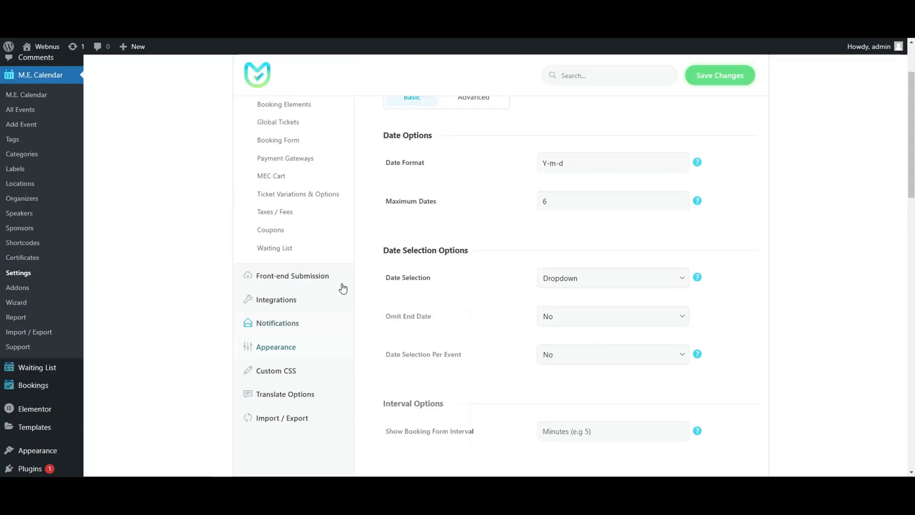
{"action": "left_click", "coordinate": [280, 356]}
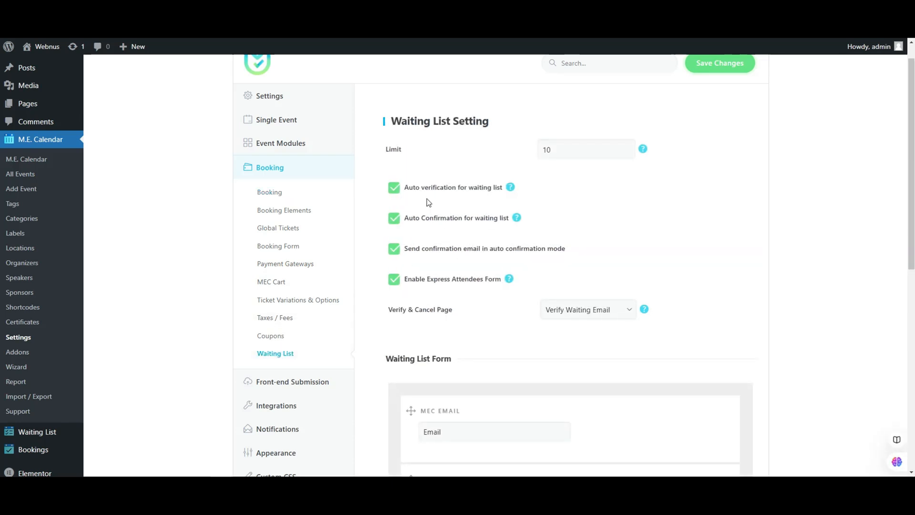